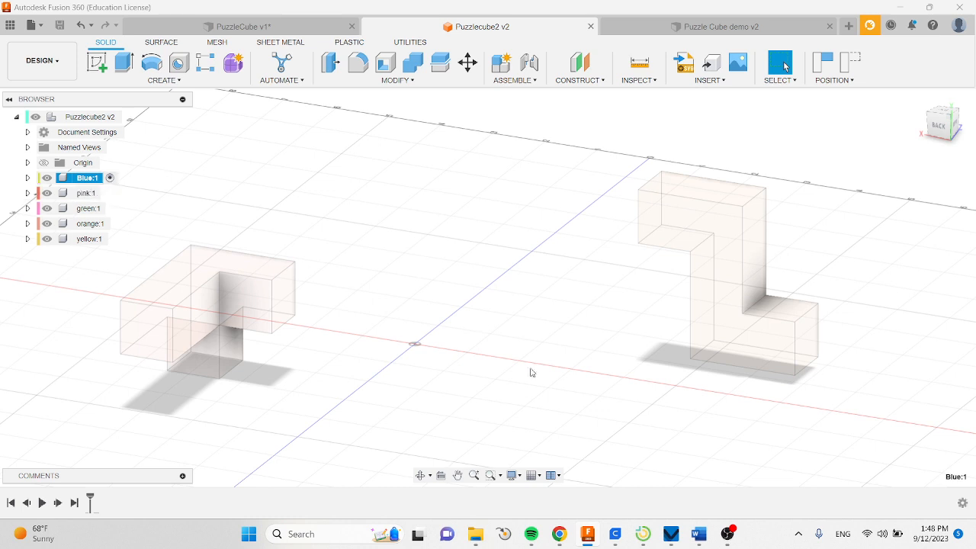
- Switch to Chrome, examine the blue piece's dimensioned views in Puzzle_Cube_Prints.pdf at 90% zoom, and return to Fusion 360
mouse_move(562, 537)
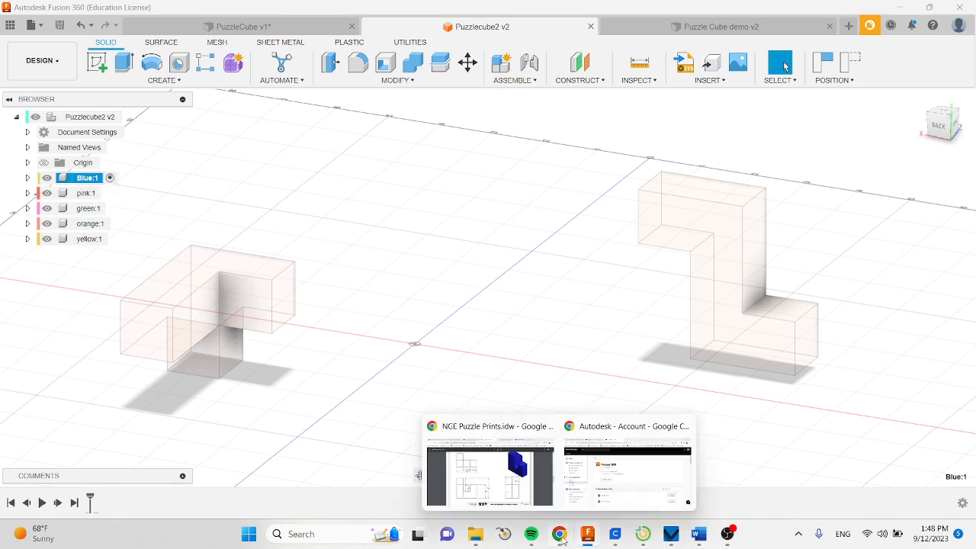
click(516, 496)
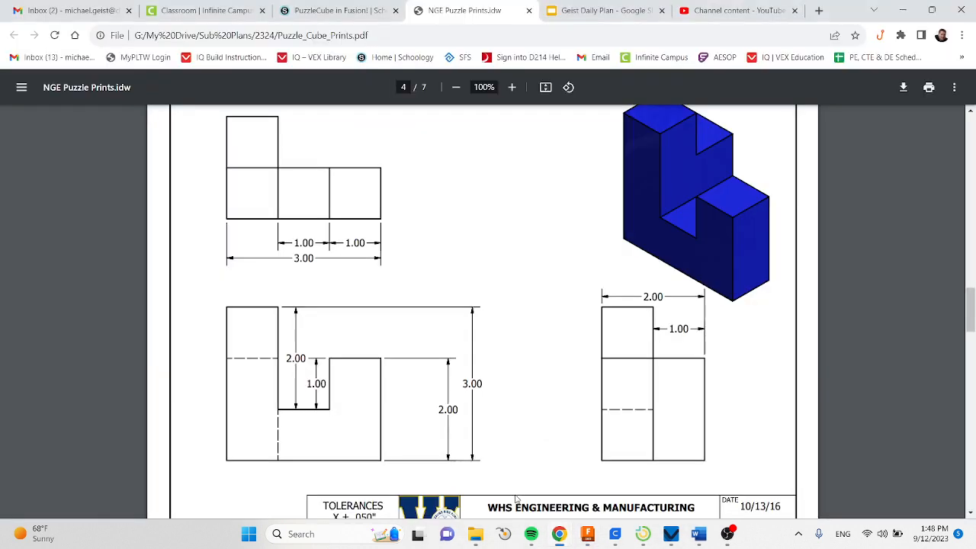
scroll(619, 343, up, 1)
click(456, 87)
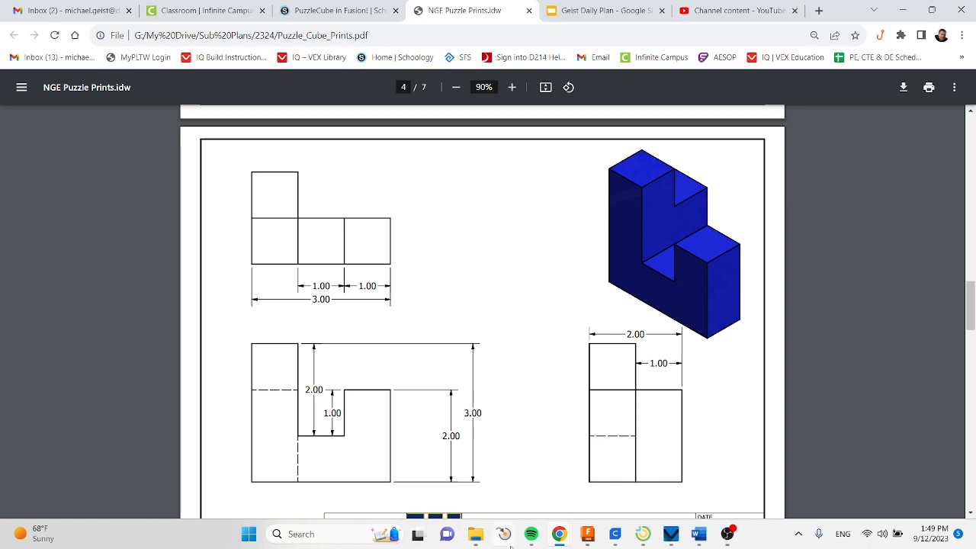
click(589, 535)
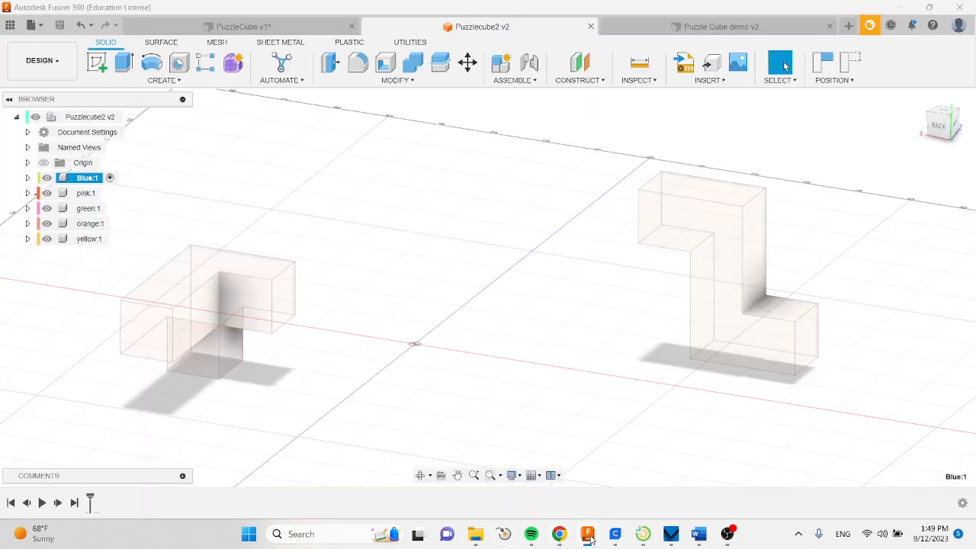
- Start a sketch on the XY plane for the Blue component, capturing the current component positions
click(102, 70)
click(408, 309)
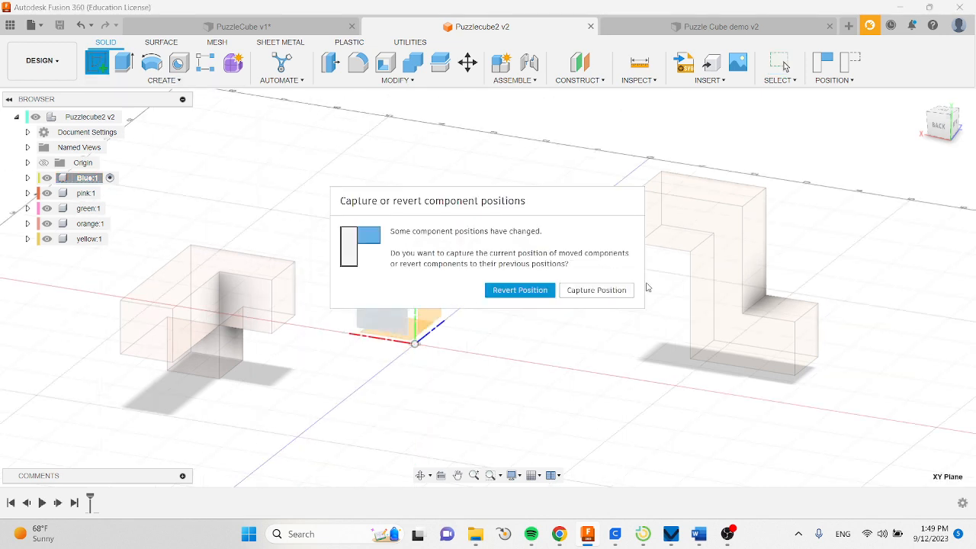
click(595, 290)
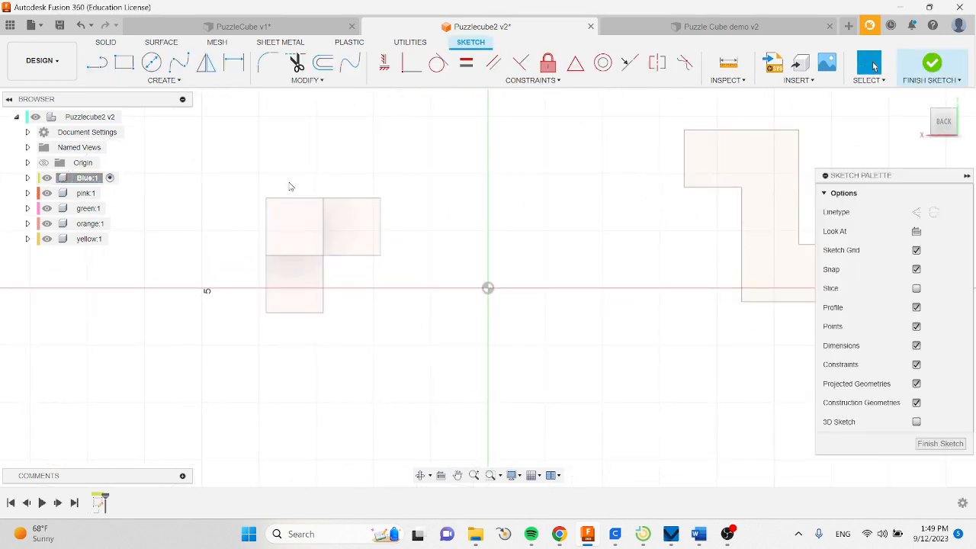
- Sketch a rectangle from the origin, 3 in tall and 1 in wide
click(124, 62)
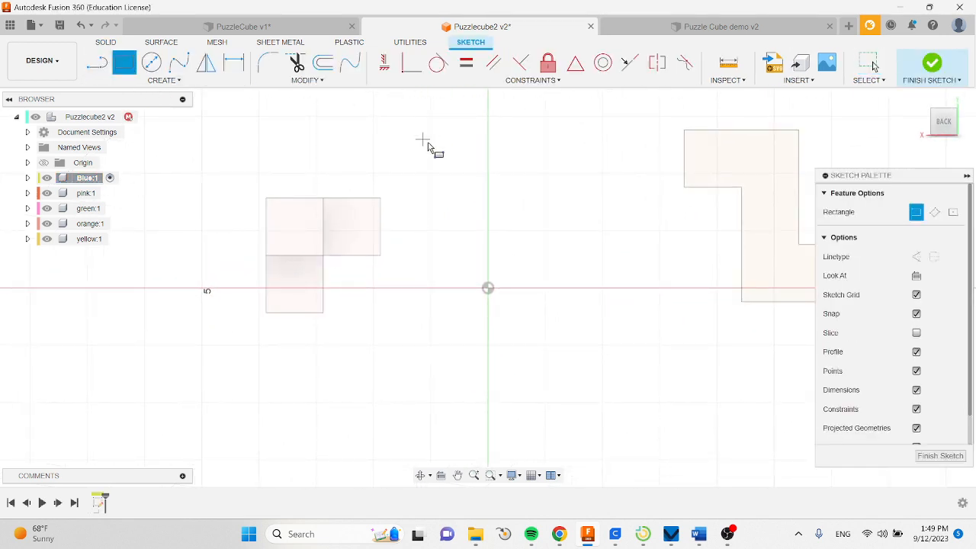
click(488, 288)
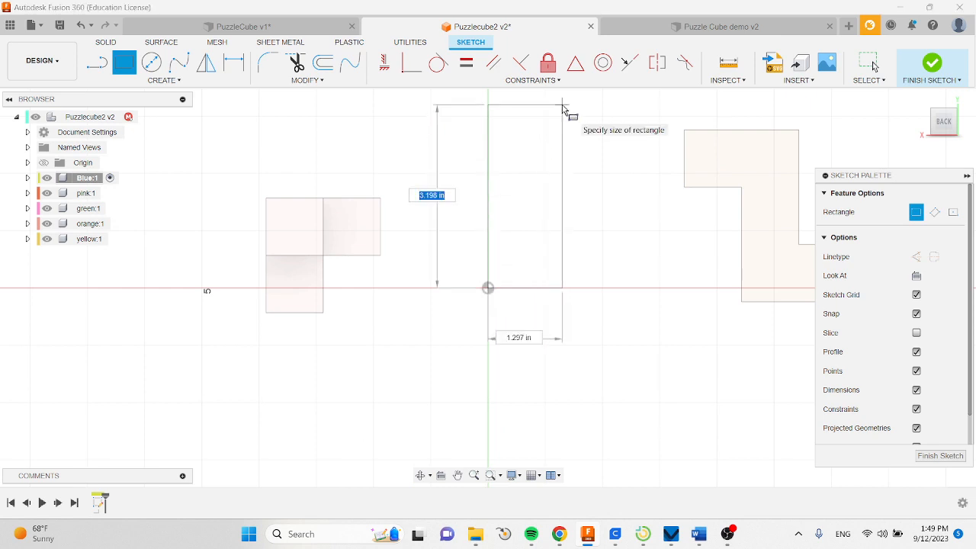
text(3)
key(Tab)
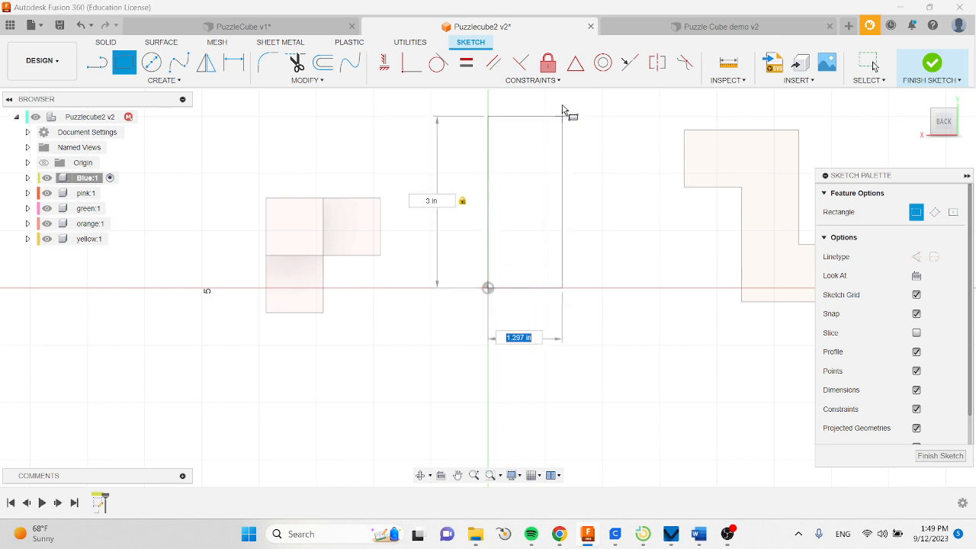
text(1)
key(Return)
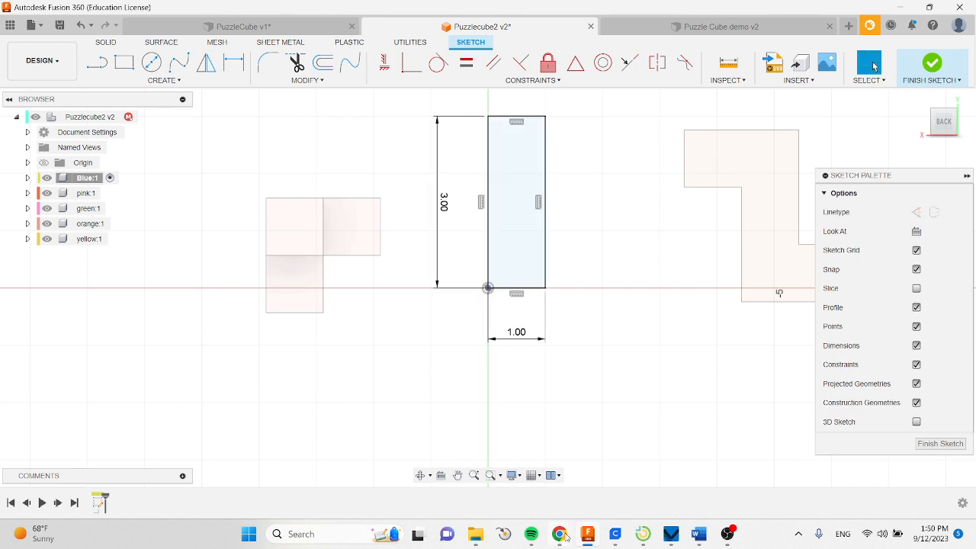
- Check the print in Chrome and sketch a 1 in by 1 in square from the tall rectangle's free lower corner
mouse_move(563, 535)
click(523, 493)
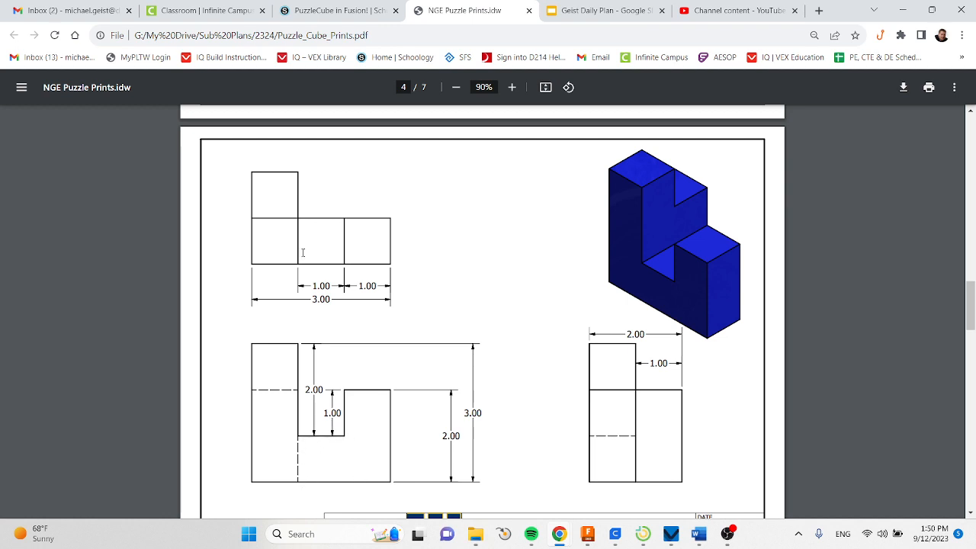
click(587, 534)
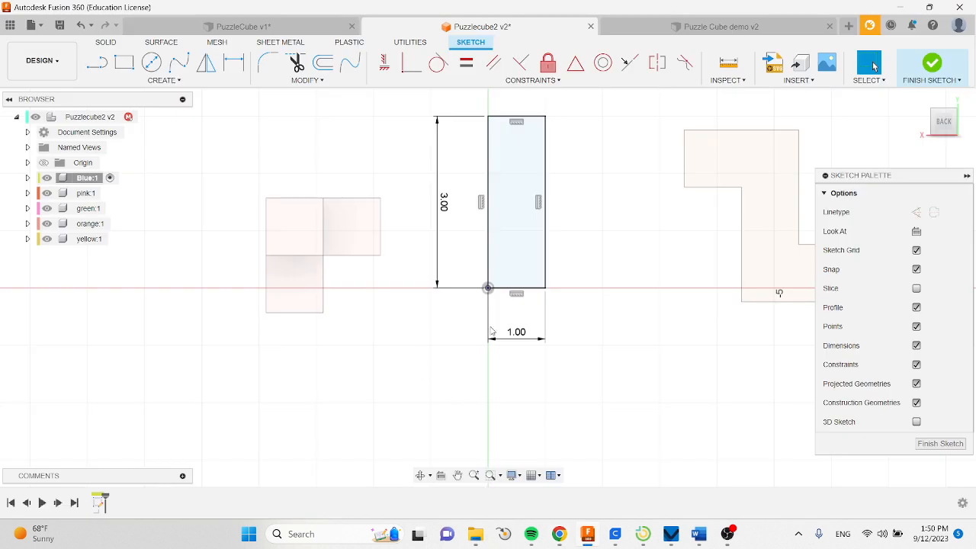
key(r)
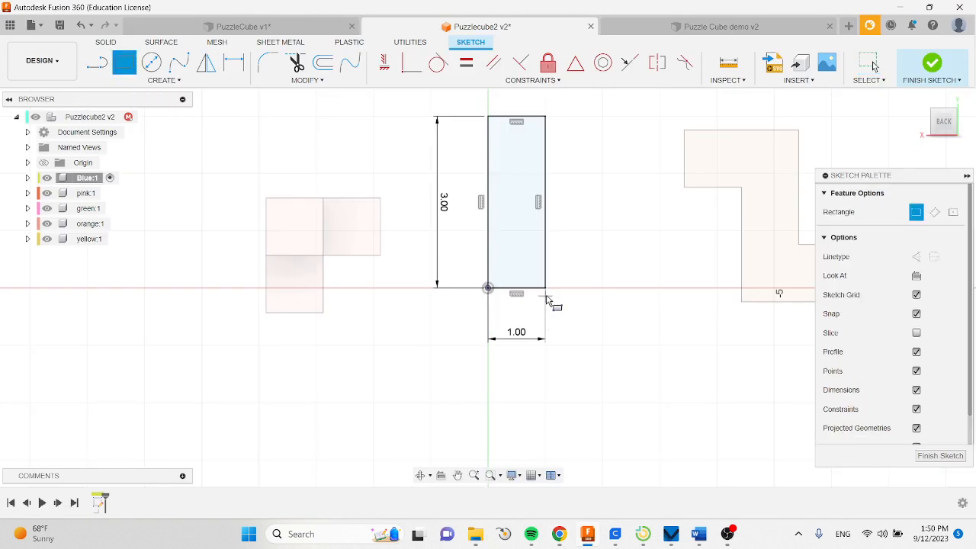
click(546, 289)
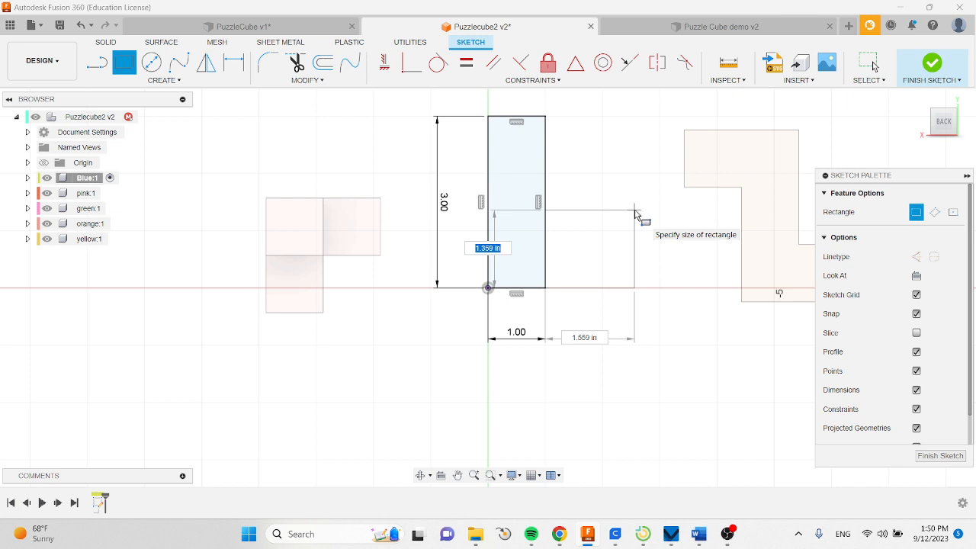
text(1)
key(Tab)
text(1)
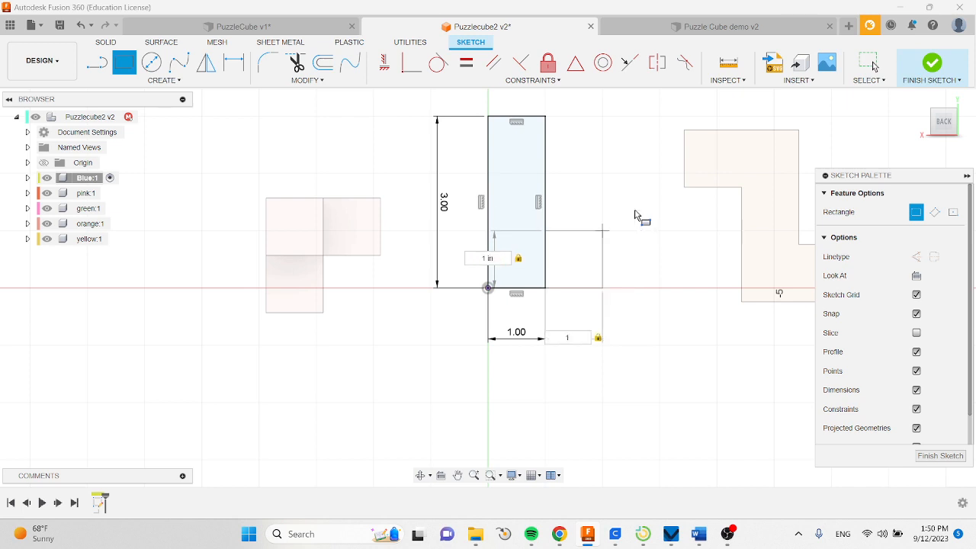
key(Return)
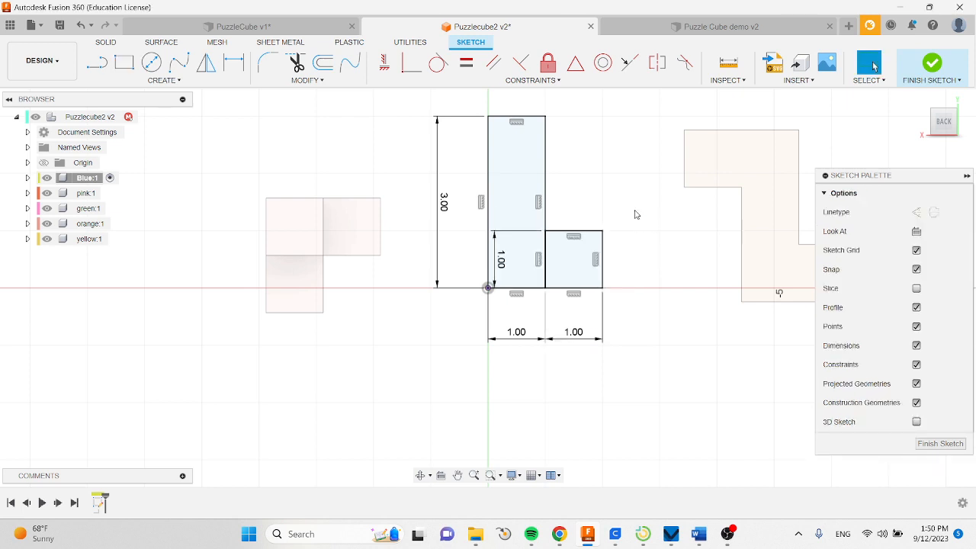
- Check the print in Chrome and sketch a rectangle 1 in wide and 2 in tall from the square's outer lower corner
mouse_move(561, 538)
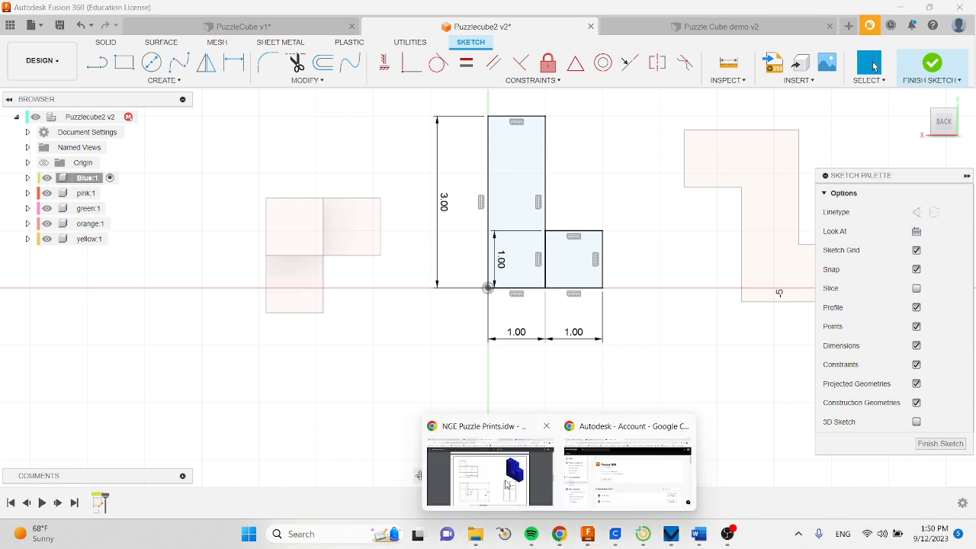
click(511, 485)
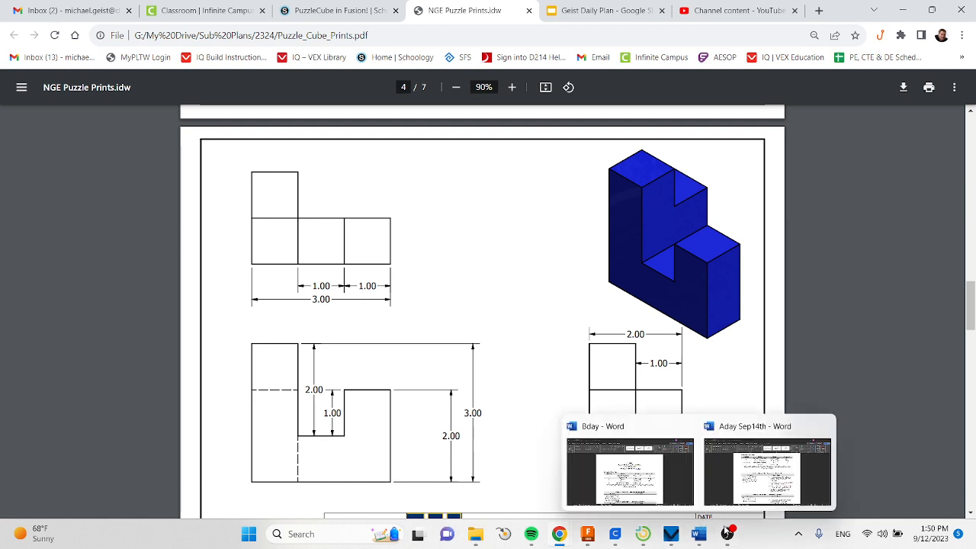
mouse_move(671, 537)
click(587, 534)
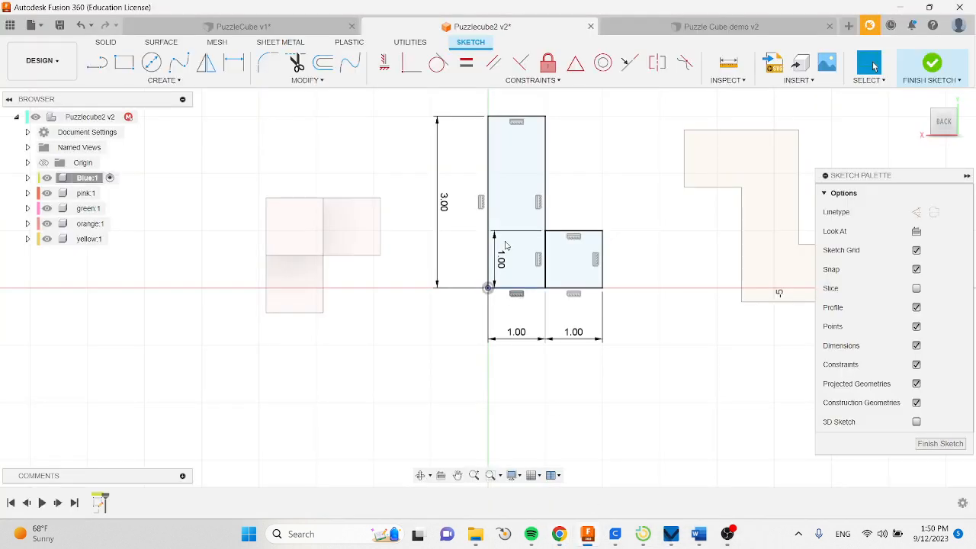
click(124, 62)
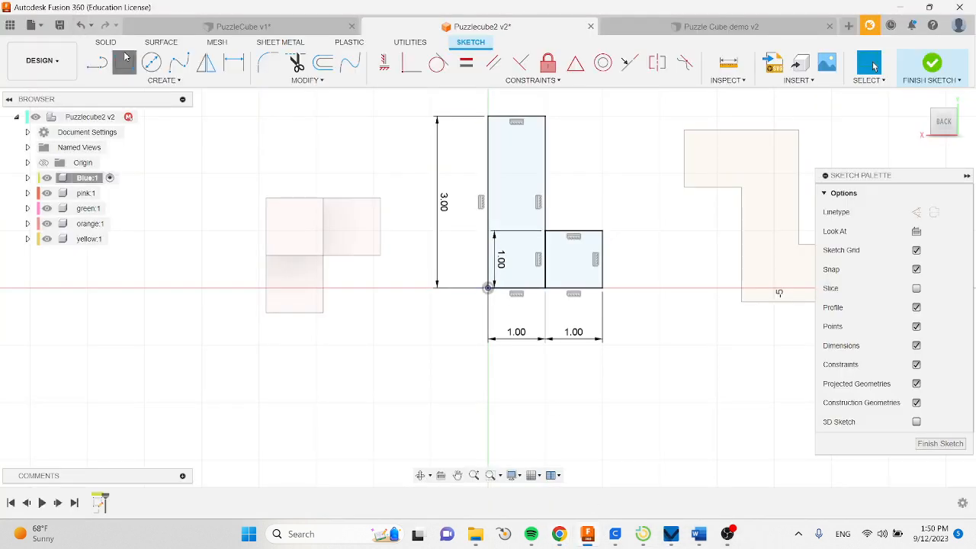
click(603, 288)
text(1)
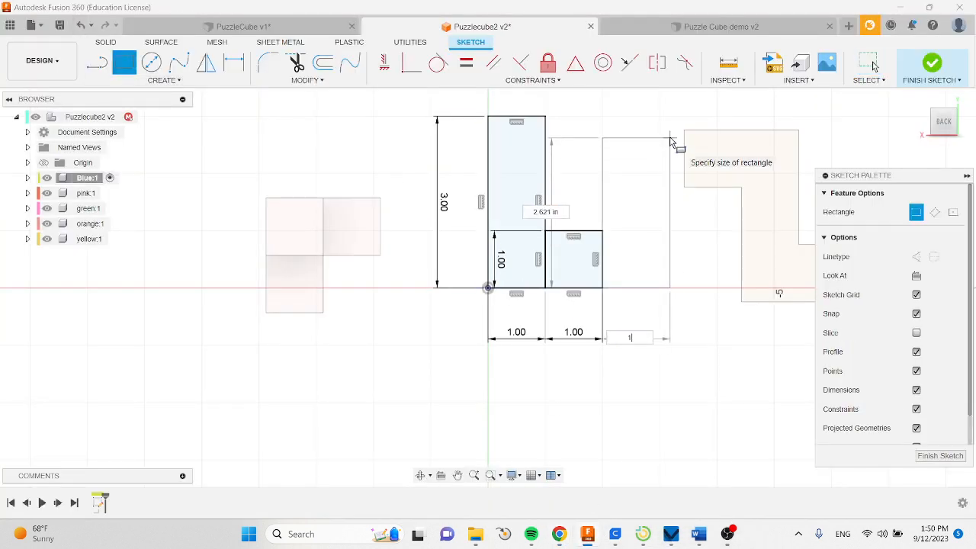
key(Tab)
text(2)
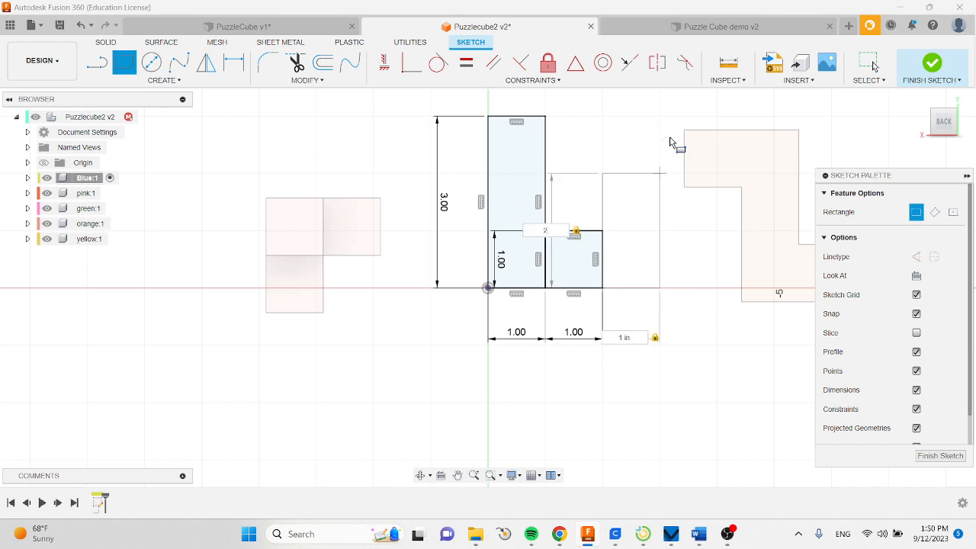
key(Return)
key(Escape)
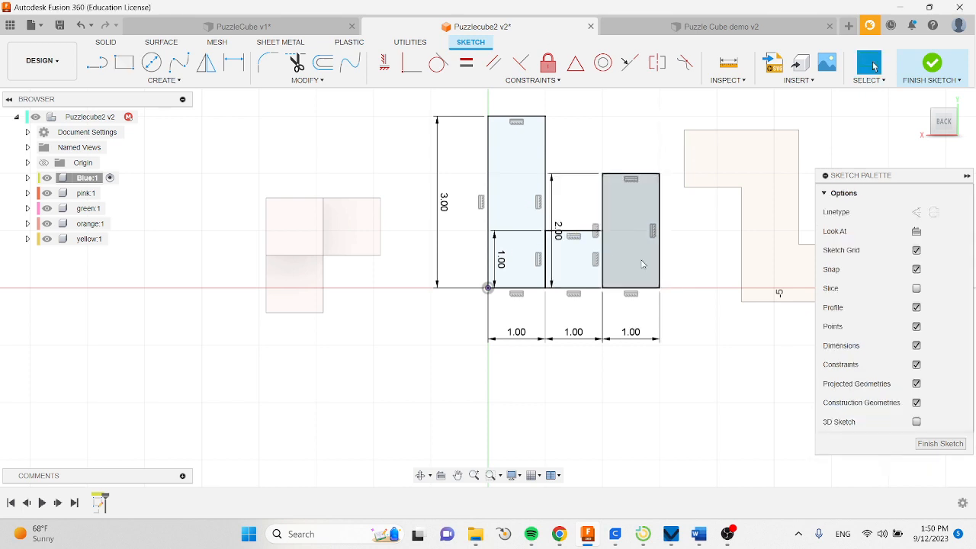
- Finish the sketch and extrude all three rectangular profiles 1 in as a new body
shift+middle_drag(652, 313, 544, 391)
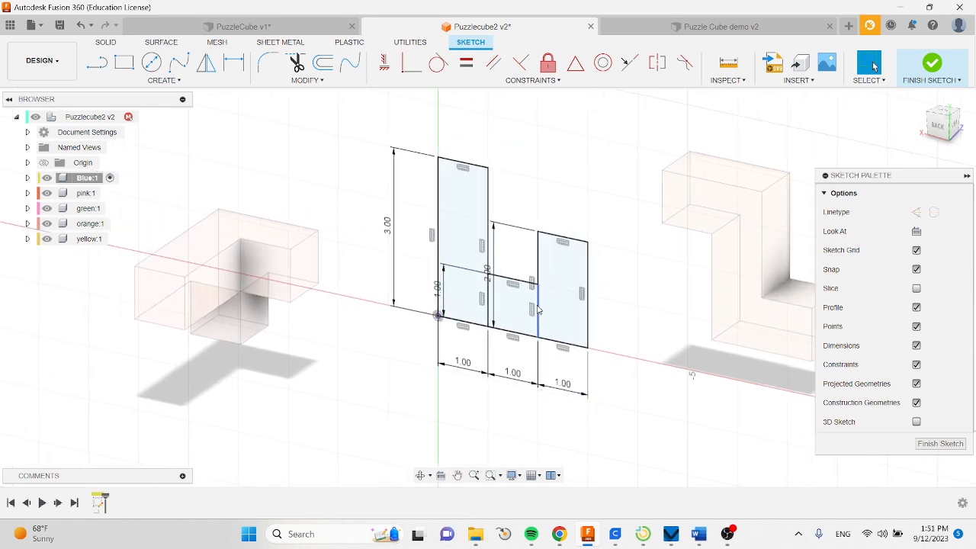
click(935, 64)
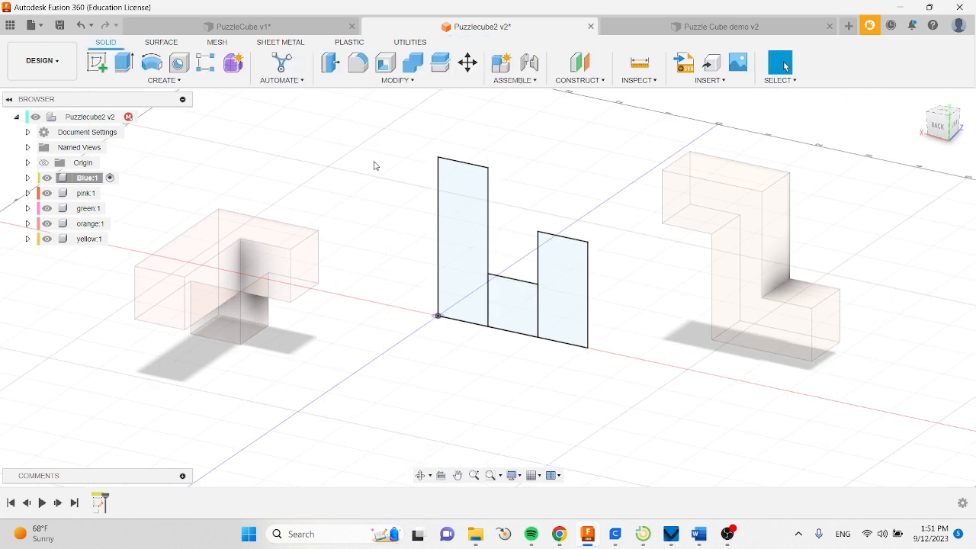
click(123, 63)
click(478, 266)
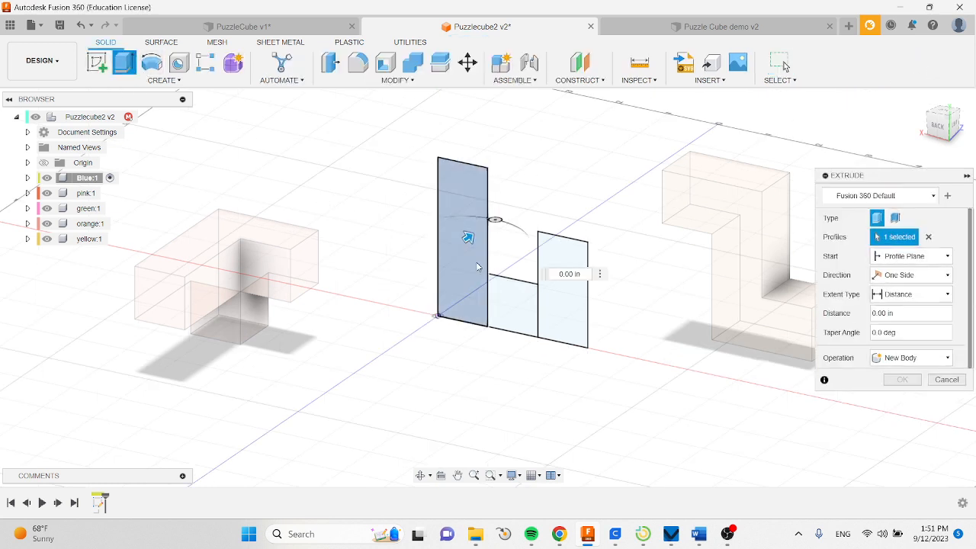
click(512, 305)
click(568, 317)
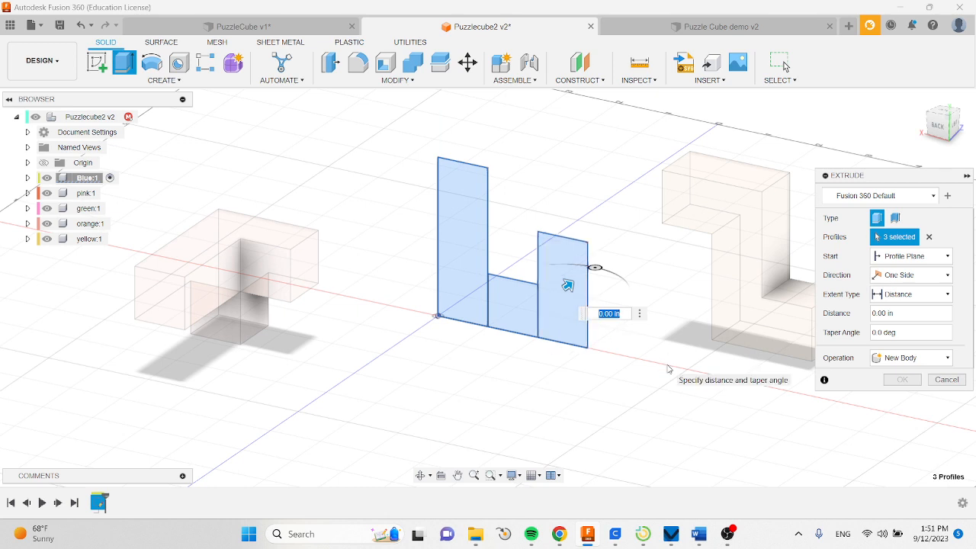
text(1)
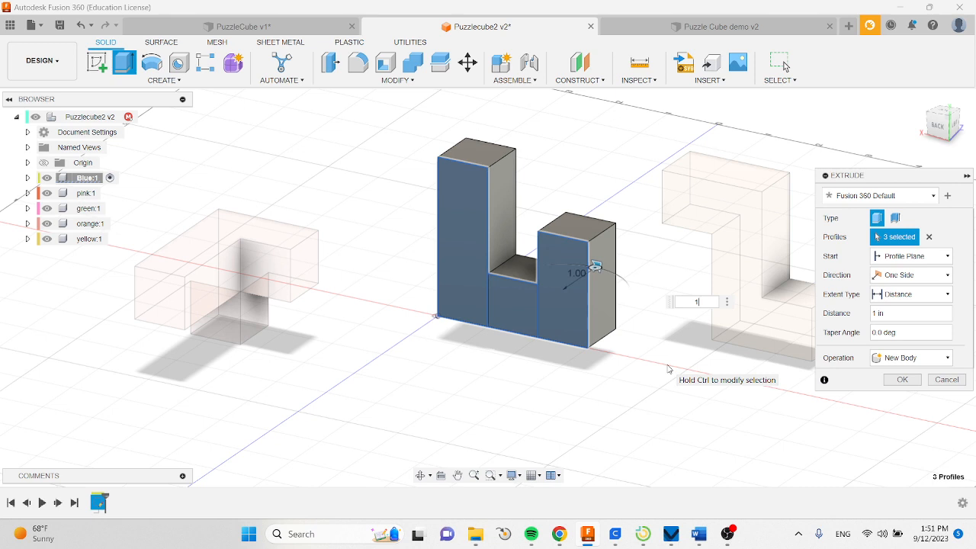
click(902, 380)
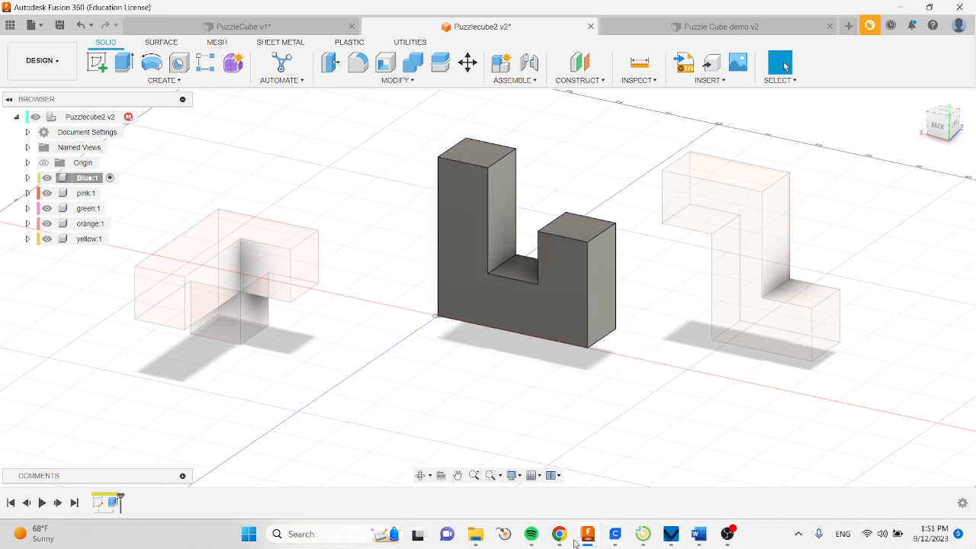
- Compare the body with the blue piece's print in Chrome and start a new sketch on the body's large front face
mouse_move(560, 536)
mouse_move(497, 493)
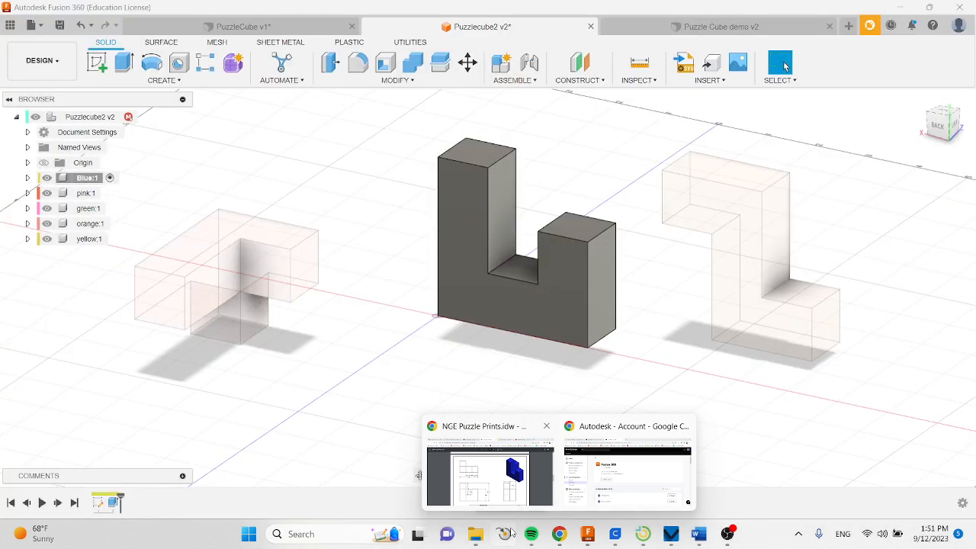
shift+middle_drag(439, 438, 555, 432)
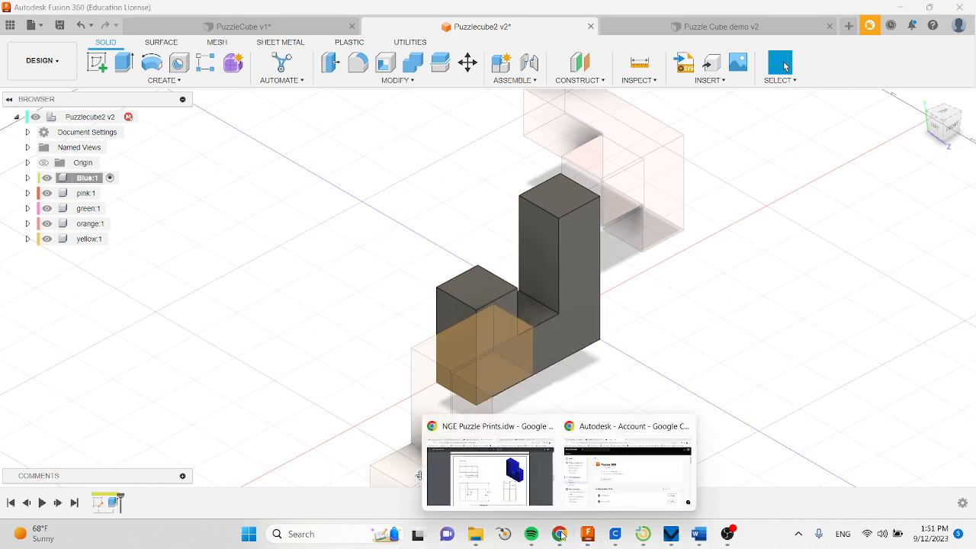
click(482, 500)
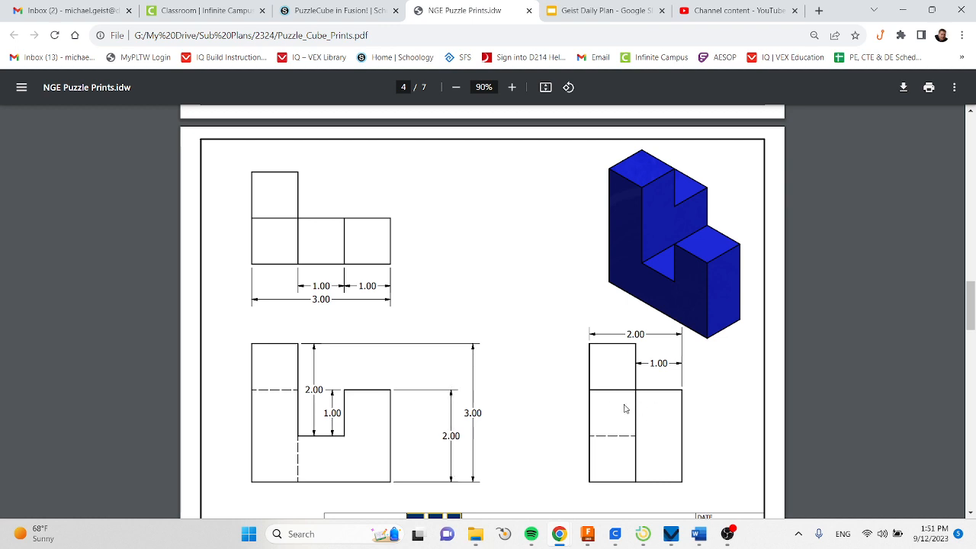
click(588, 534)
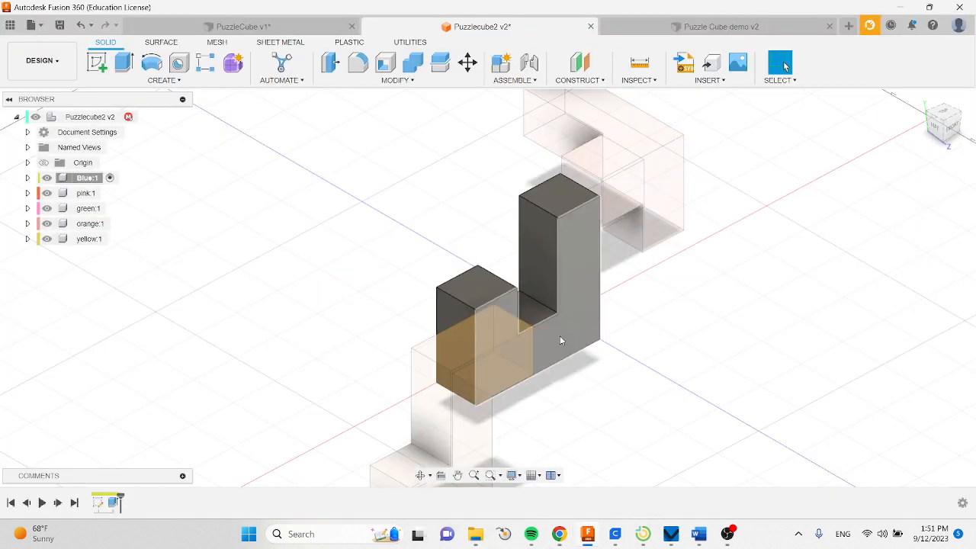
click(97, 63)
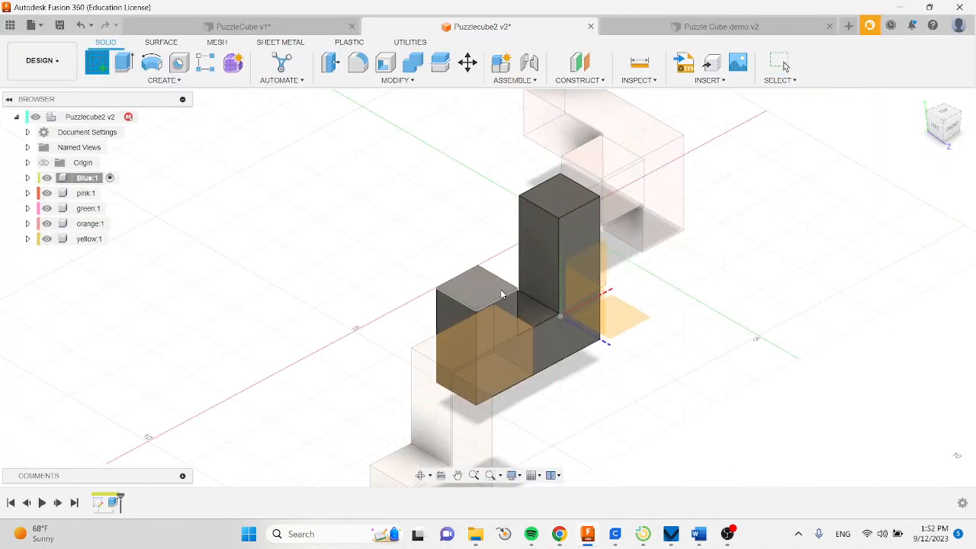
click(580, 293)
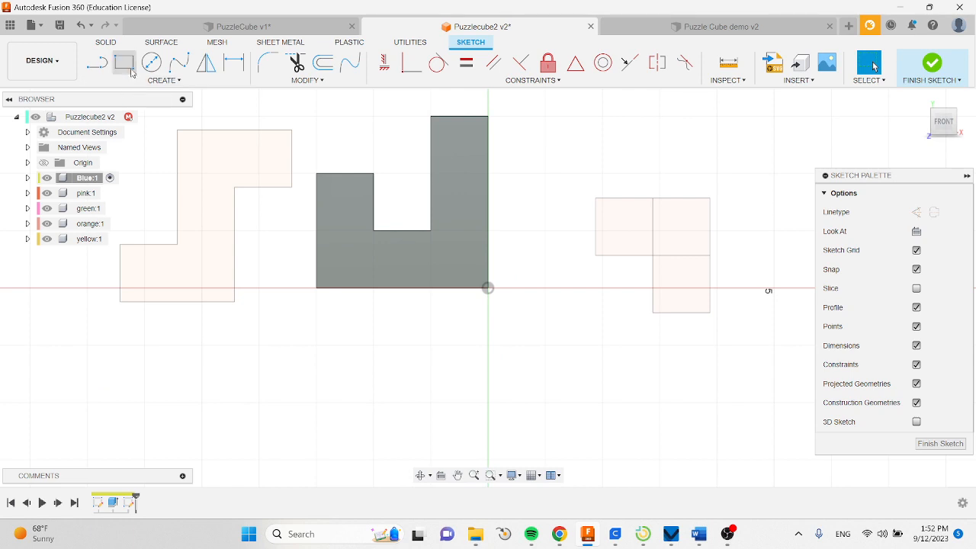
- Sketch a rectangle 1 in wide and 2 in tall on the front face, from the origin corner up the tall column
click(128, 68)
click(488, 288)
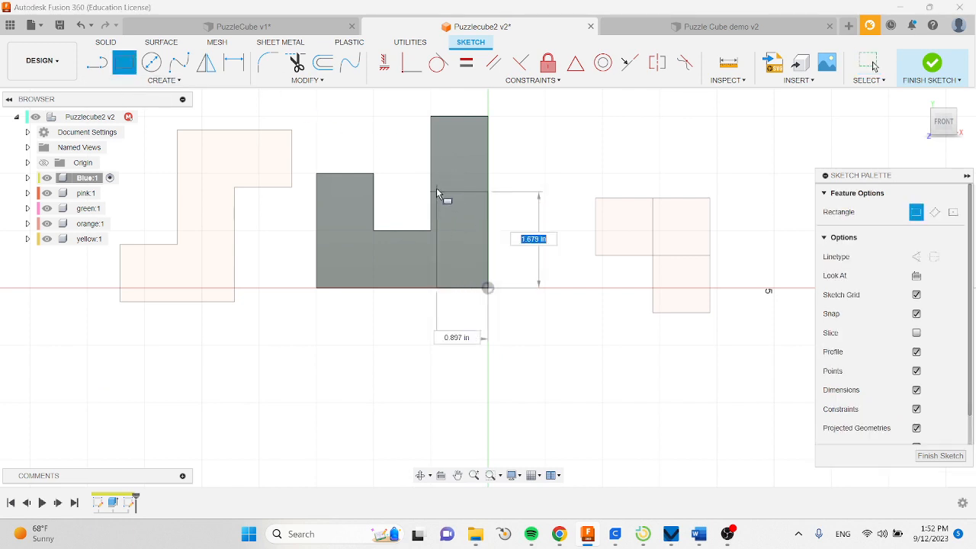
scroll(427, 177, up, 1)
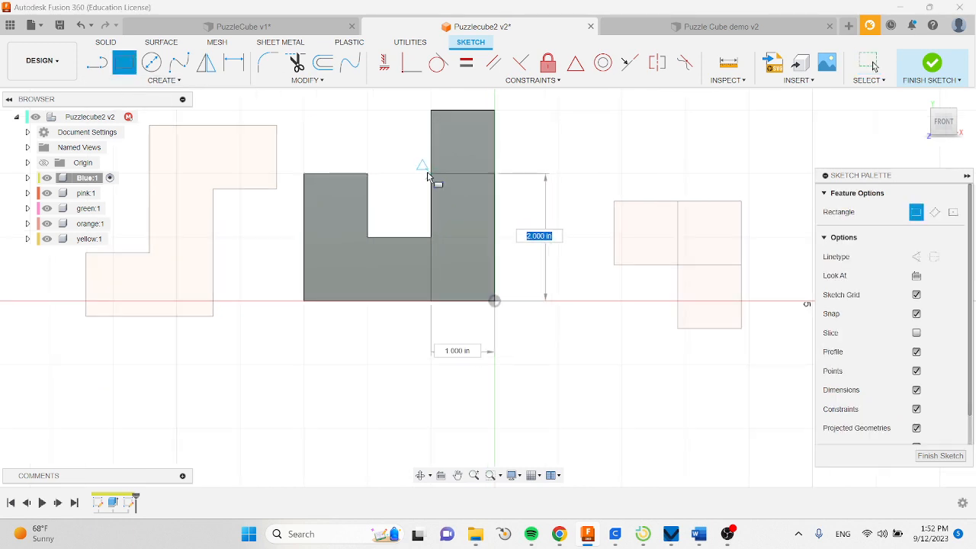
scroll(427, 176, up, 1)
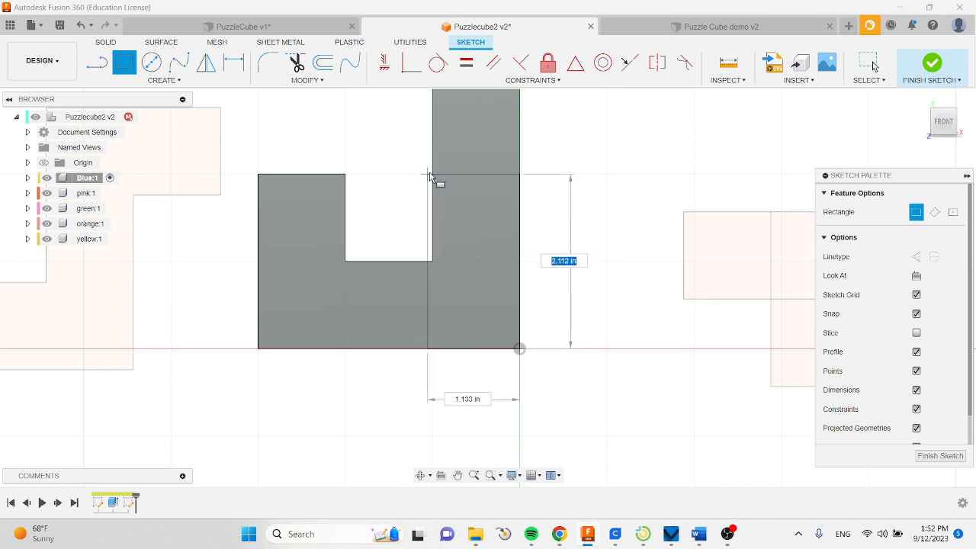
click(433, 174)
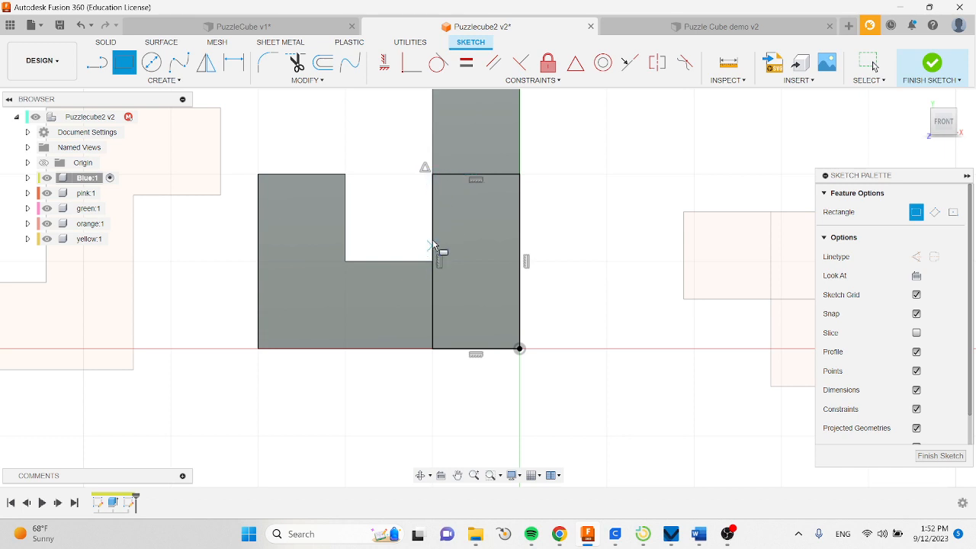
middle_drag(446, 149, 441, 200)
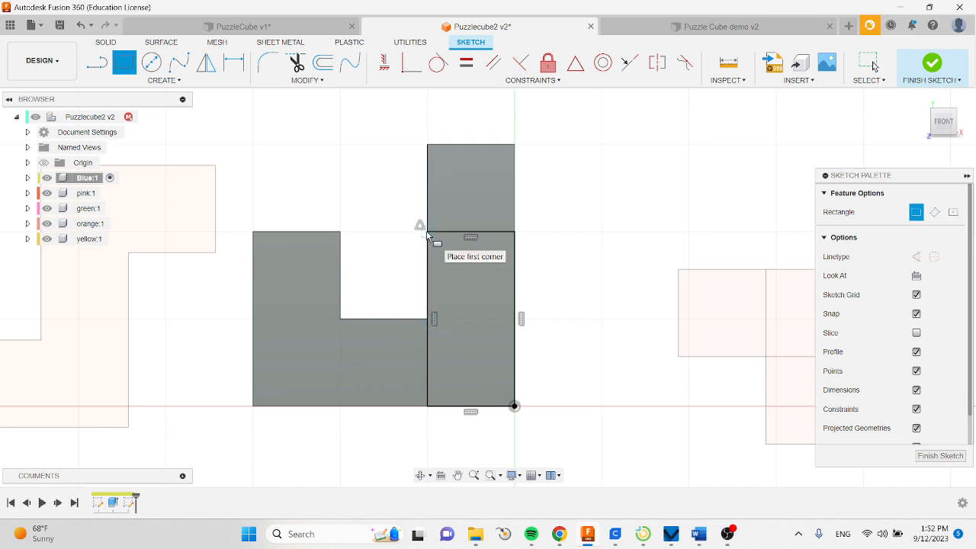
key(Escape)
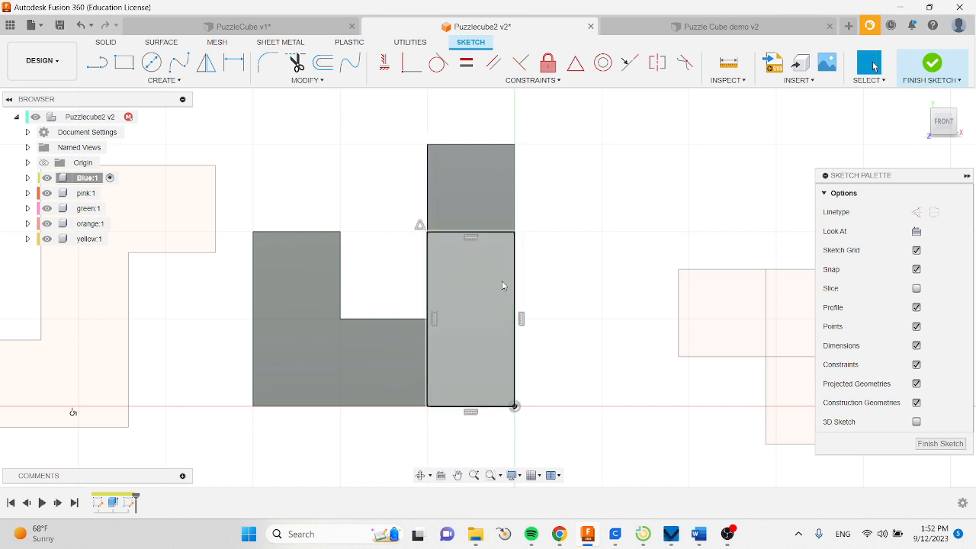
- Finish the sketch and extrude the 1 in by 2 in rectangle 1 in outward, joined to the blue piece's body
shift+middle_drag(398, 283, 432, 290)
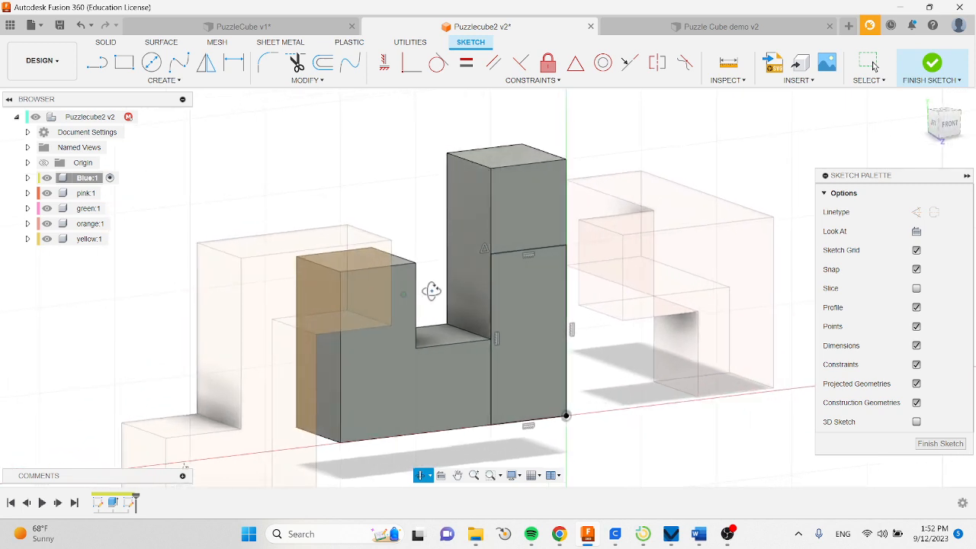
click(932, 64)
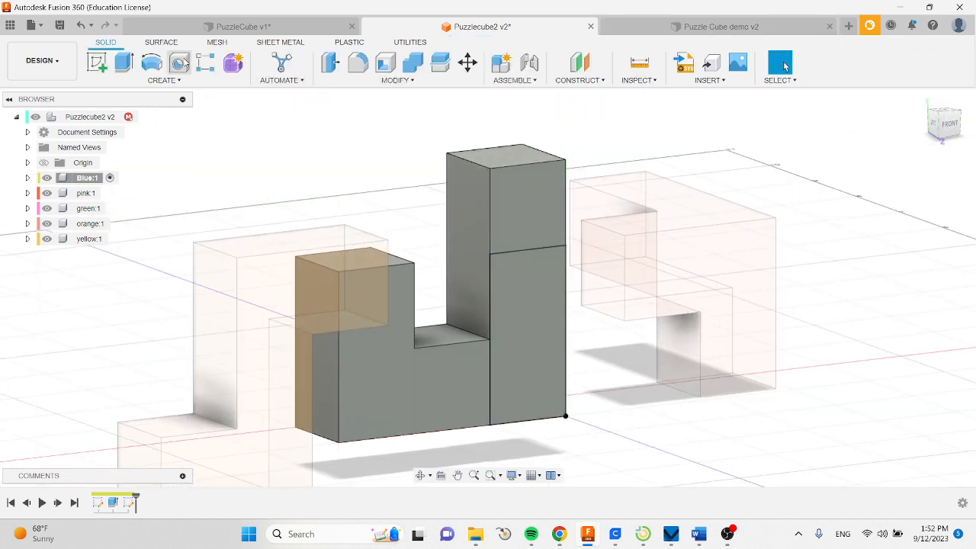
click(123, 62)
click(543, 324)
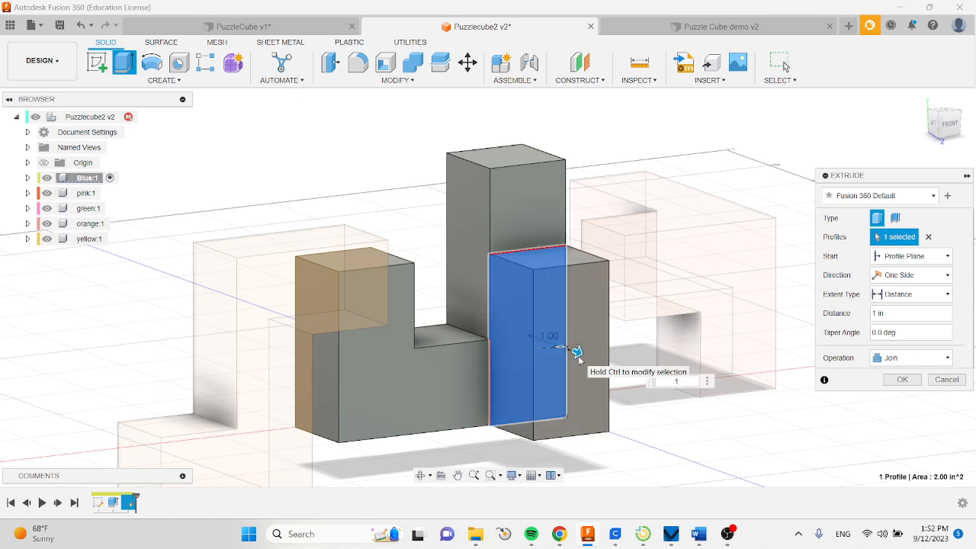
click(902, 380)
scroll(639, 384, down, 3)
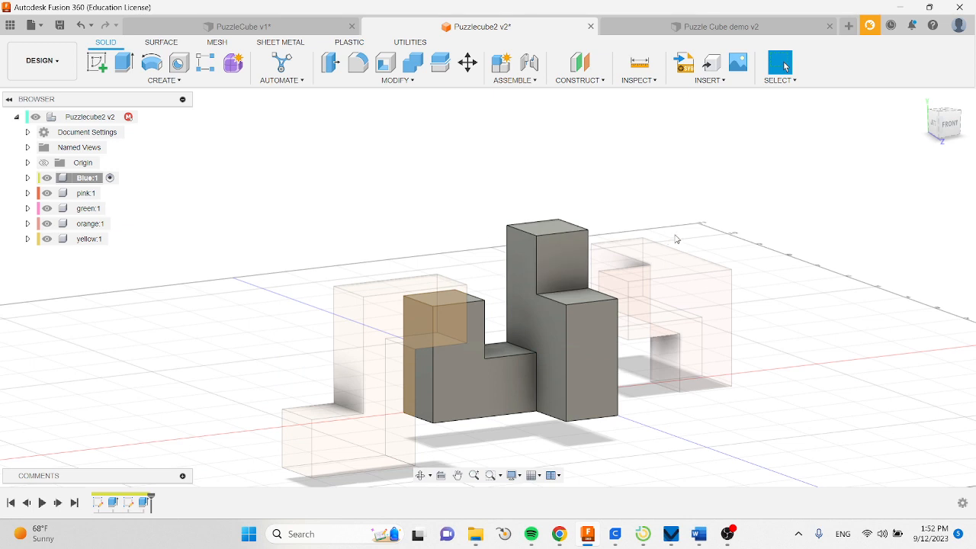
- Apply the Paint - Enamel Glossy (Blue) appearance to the blue piece's body
key(a)
scroll(788, 398, down, 3)
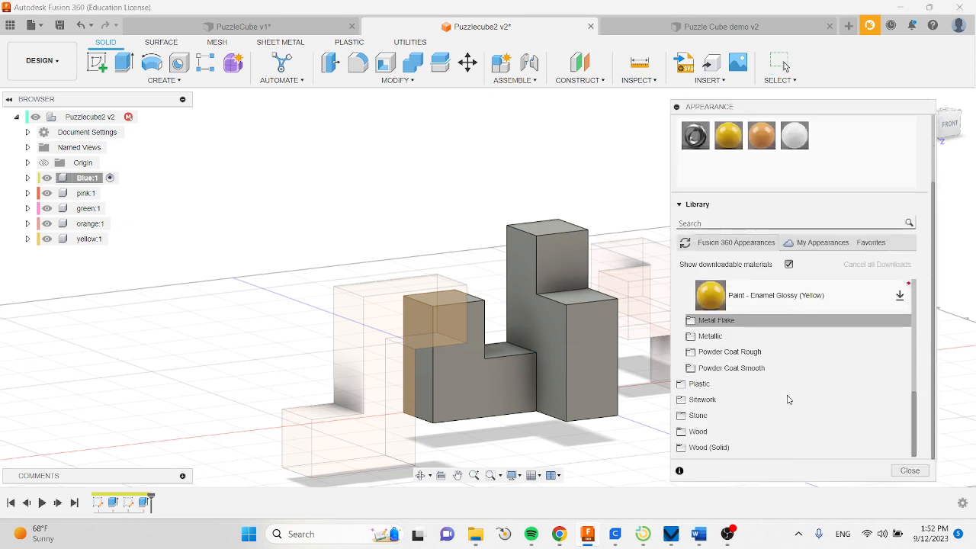
scroll(788, 398, up, 3)
mouse_move(745, 295)
mouse_down()
mouse_move(621, 321)
mouse_move(575, 306)
mouse_up()
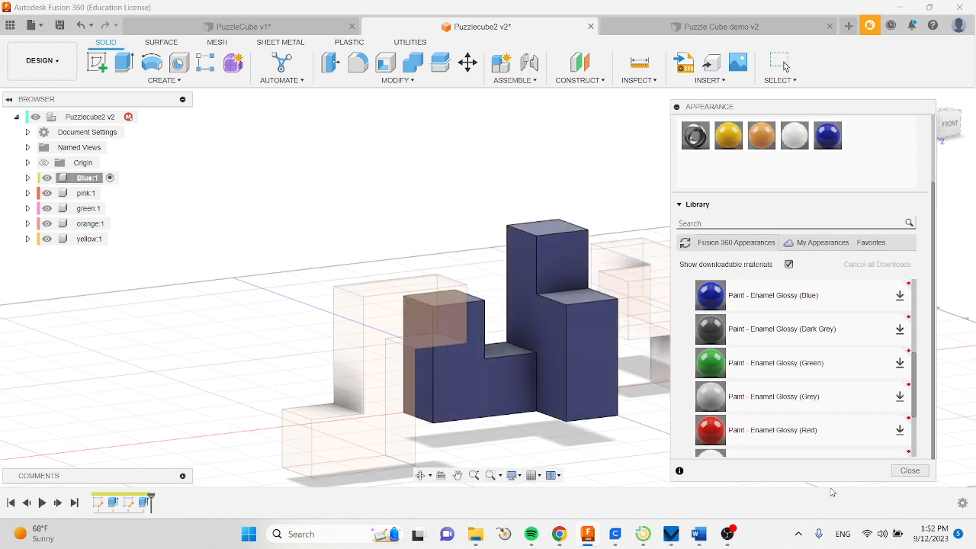
click(909, 471)
- Activate the top-level Puzzlecube2 component and save the design as a new version
scroll(671, 412, down, 2)
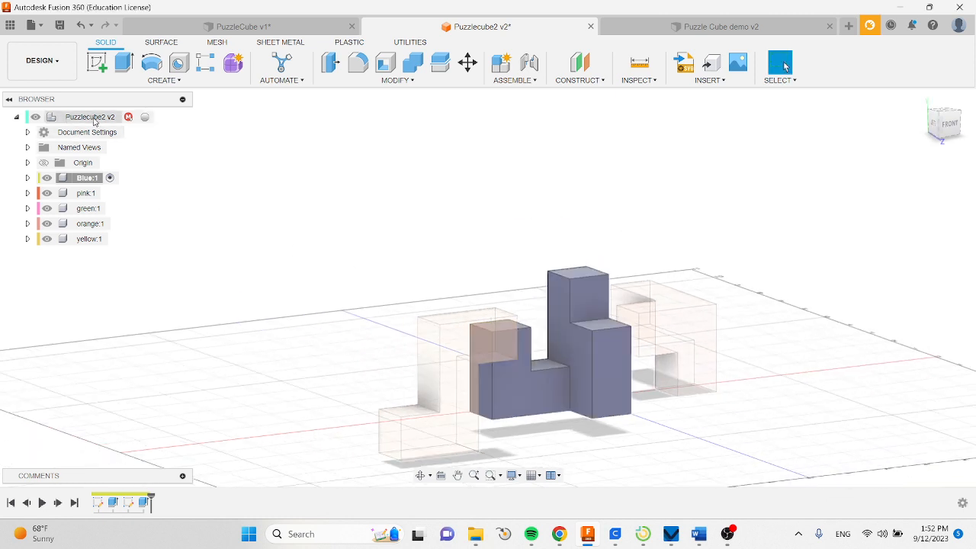
click(147, 116)
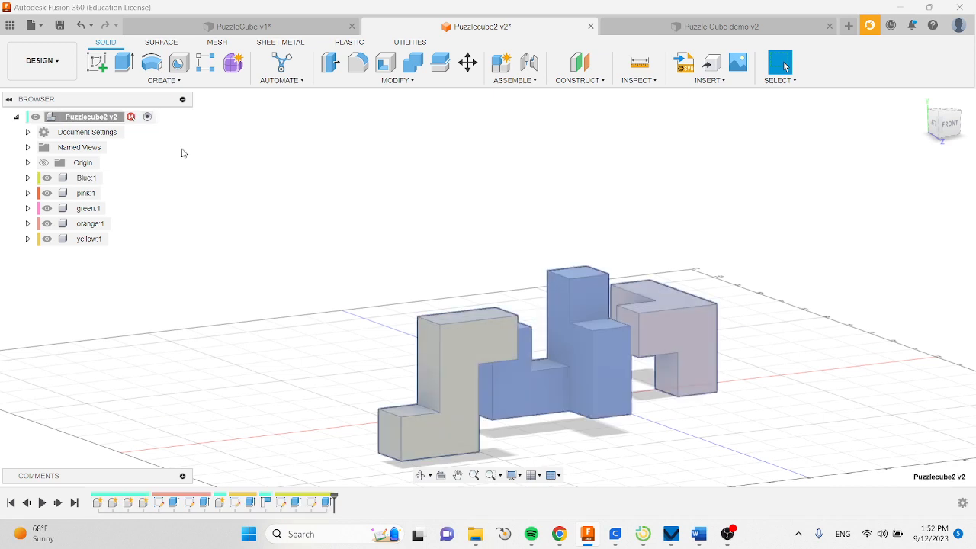
click(59, 24)
click(488, 292)
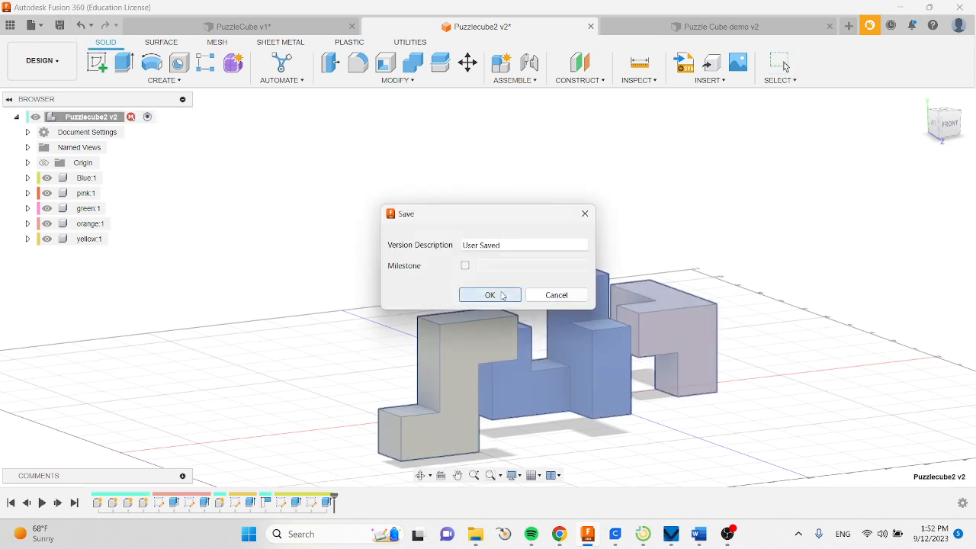
- Move the blue piece clear behind the other pieces and bring the yellow piece between it and the viewer
scroll(553, 275, down, 2)
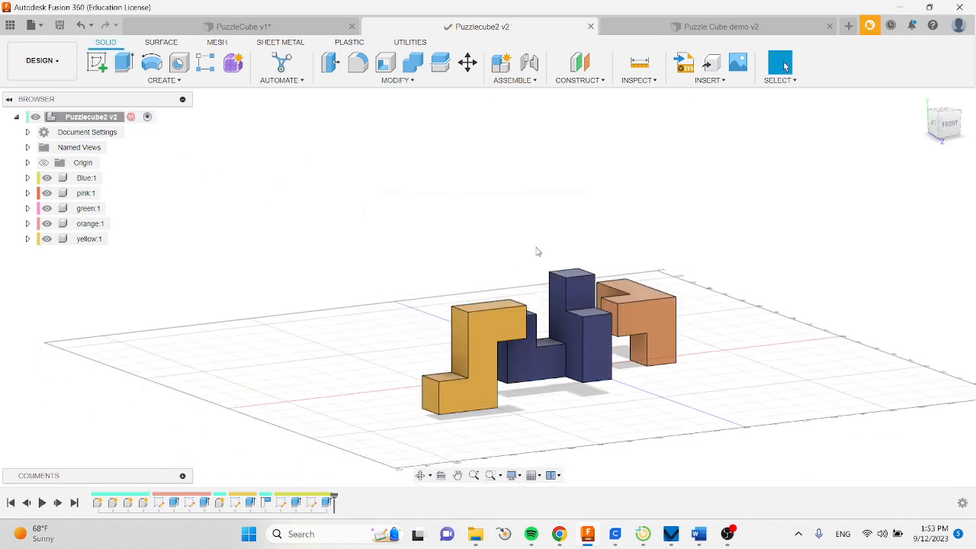
shift+middle_drag(537, 252, 651, 268)
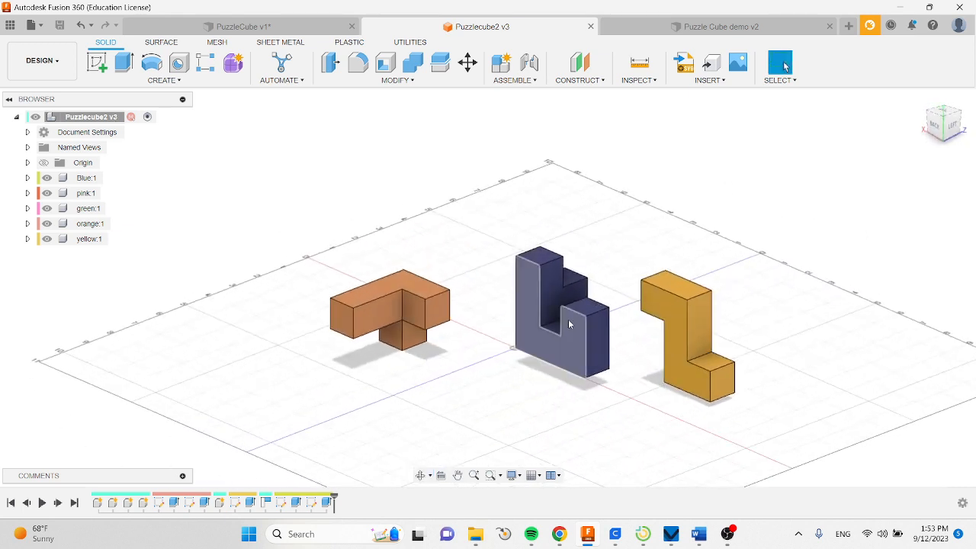
drag(568, 324, 488, 252)
drag(692, 322, 539, 315)
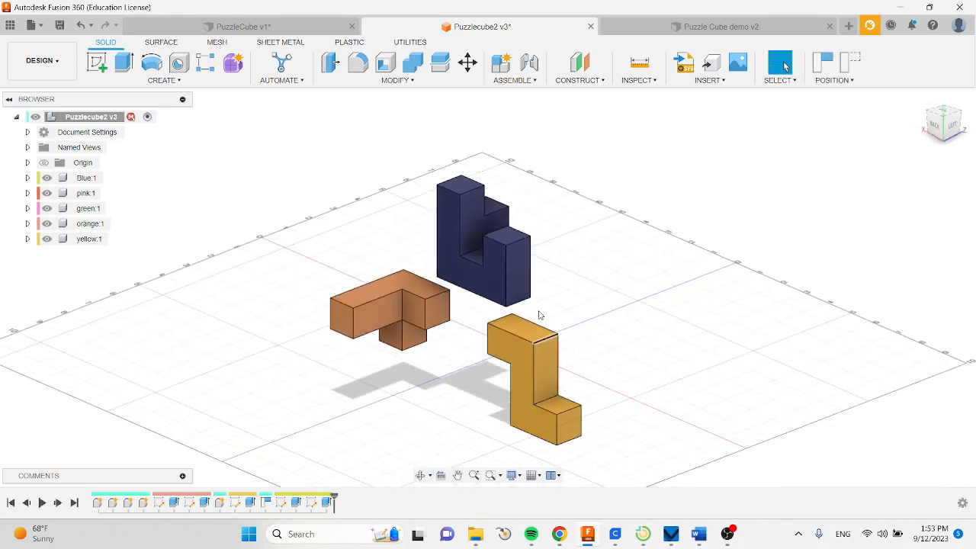
drag(516, 280, 608, 279)
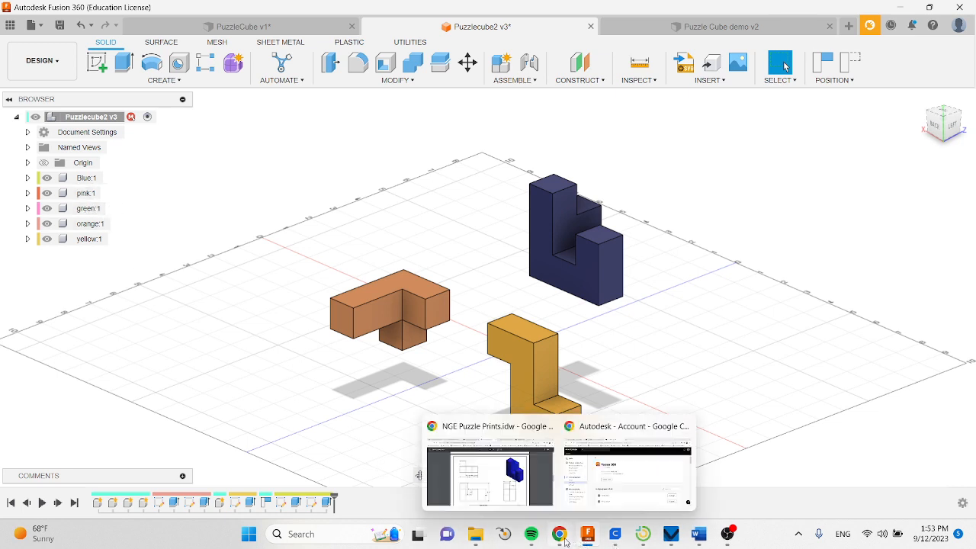
- Switch to the puzzle prints PDF in Chrome, examine the yellow, pink and green pieces' dimensions, and return to Fusion 360
click(488, 480)
scroll(556, 400, down, 5)
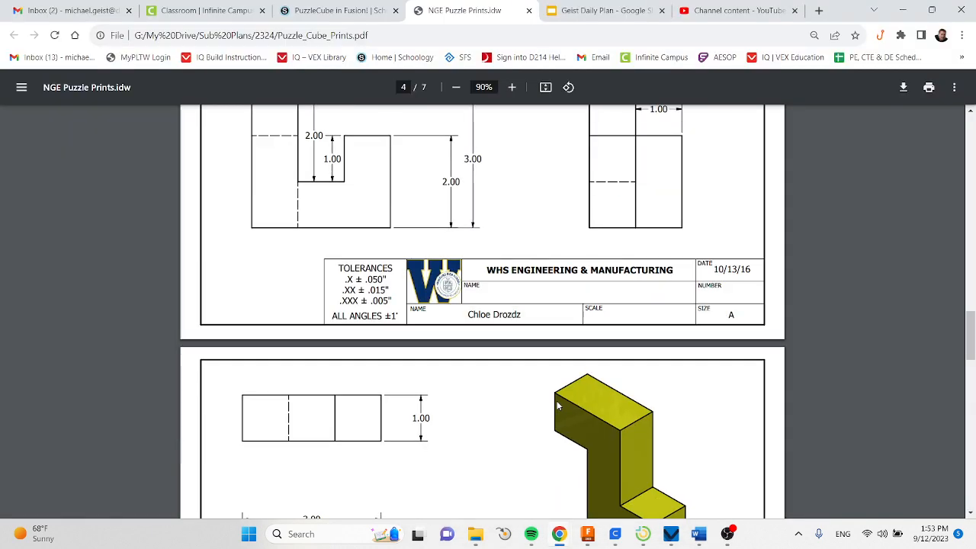
scroll(557, 406, down, 9)
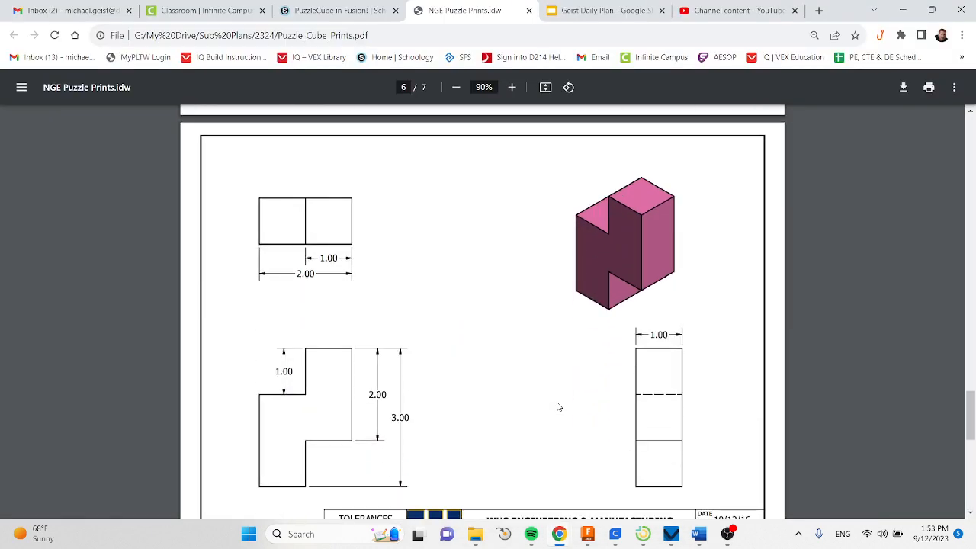
scroll(556, 407, up, 5)
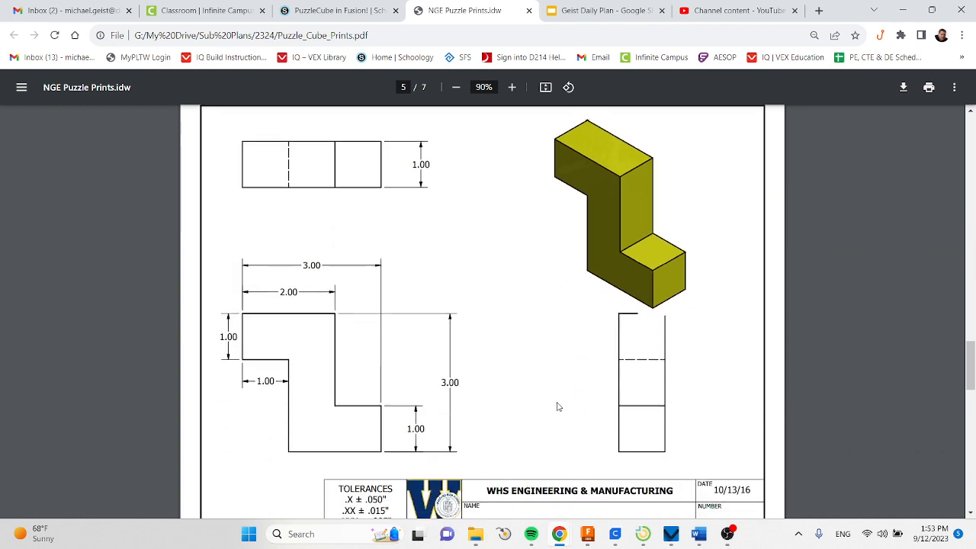
scroll(557, 407, down, 5)
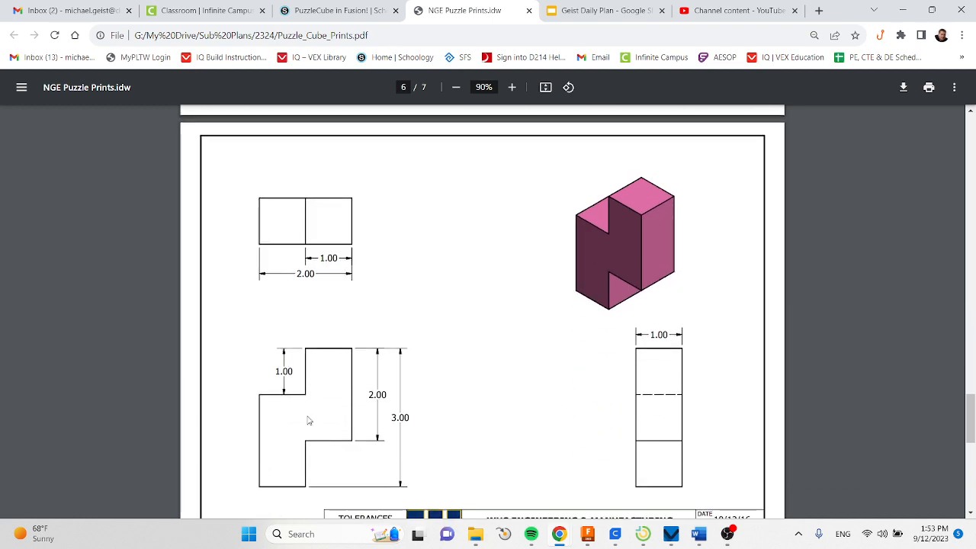
scroll(578, 404, down, 6)
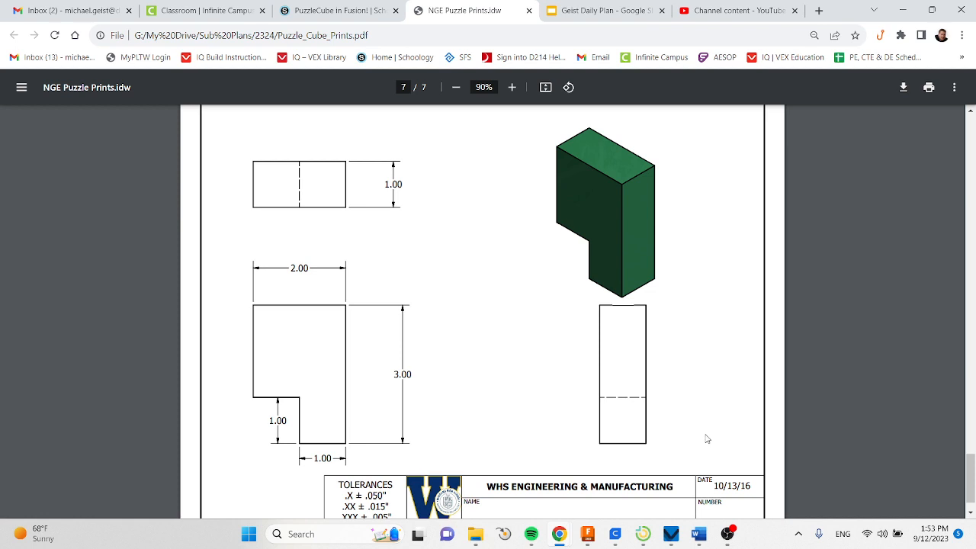
scroll(707, 440, up, 1)
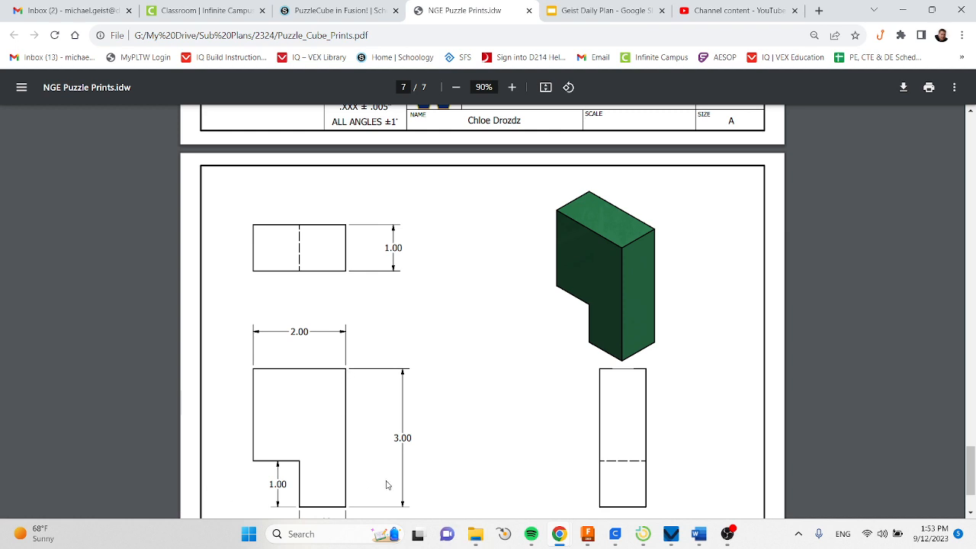
scroll(386, 485, up, 4)
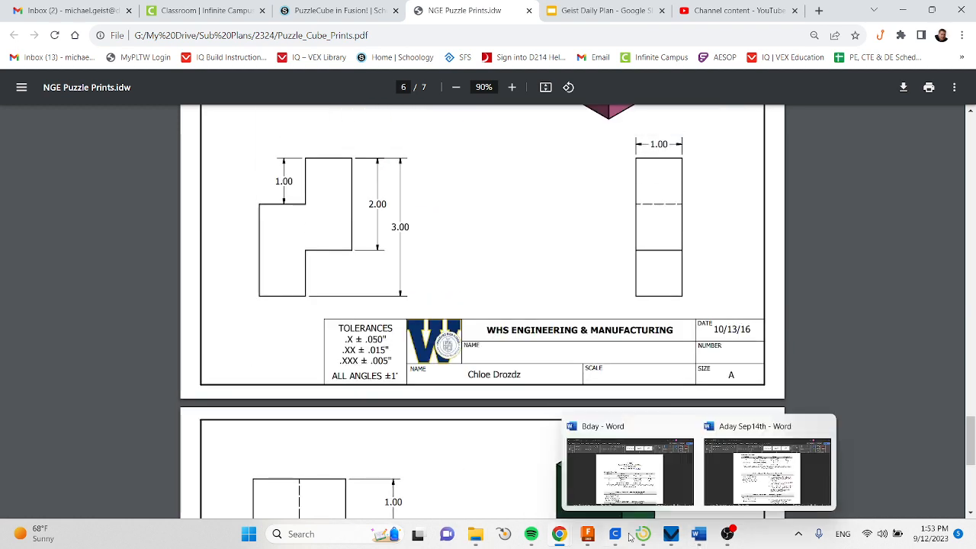
click(587, 532)
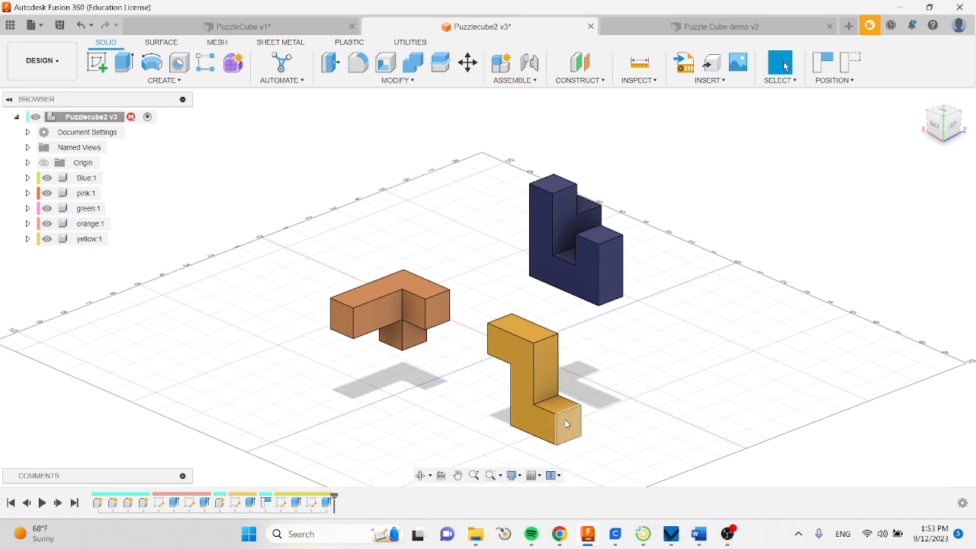
click(728, 533)
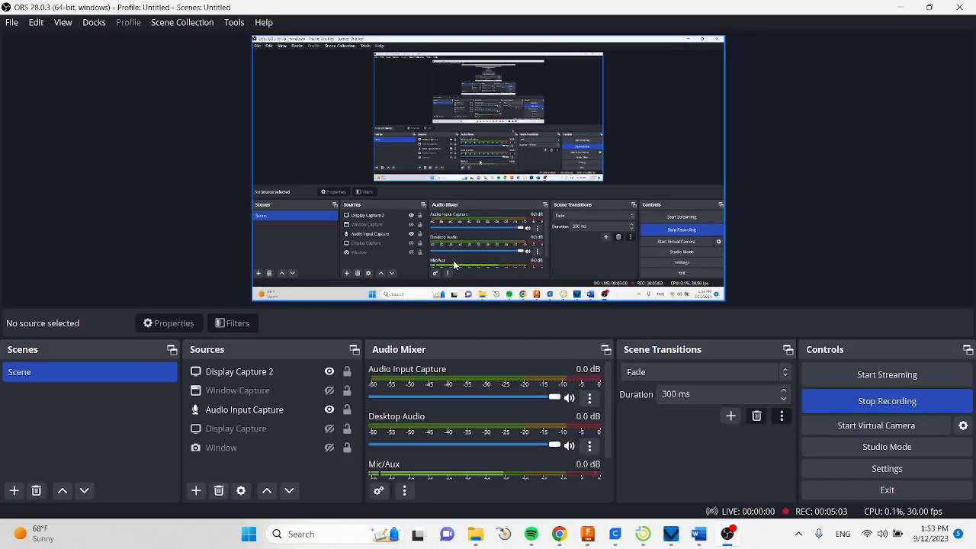